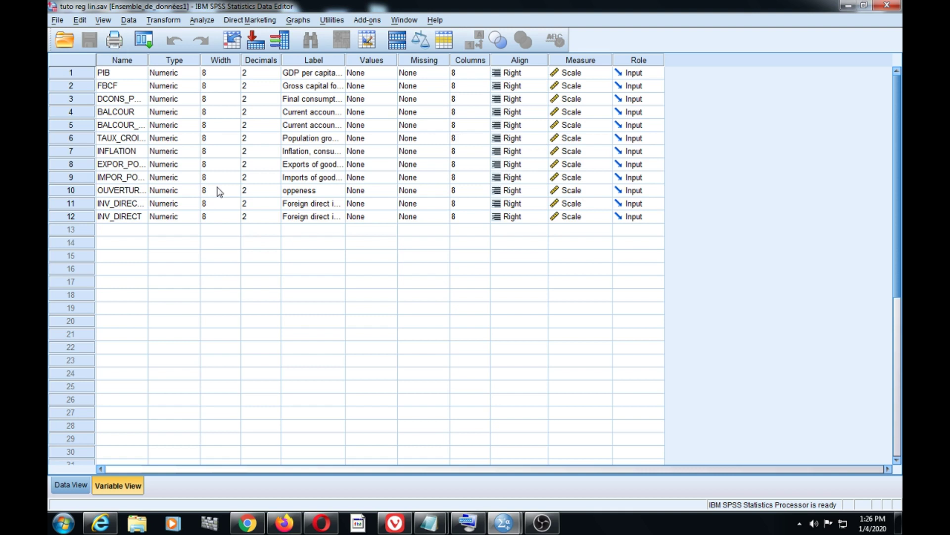
Start a Linear Regression analysis and assign GDP per capita (current US$) as the dependent variable.
left_click(202, 22)
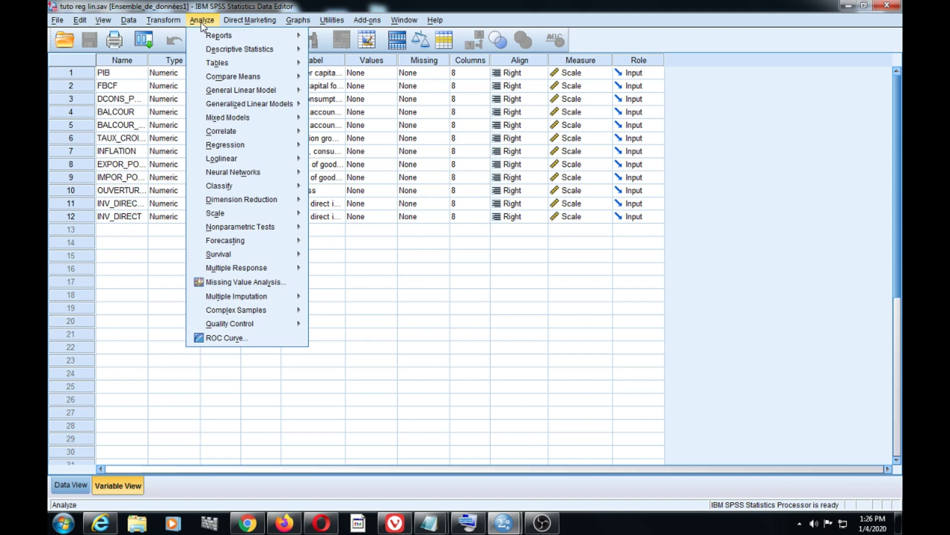
mouse_move(244, 149)
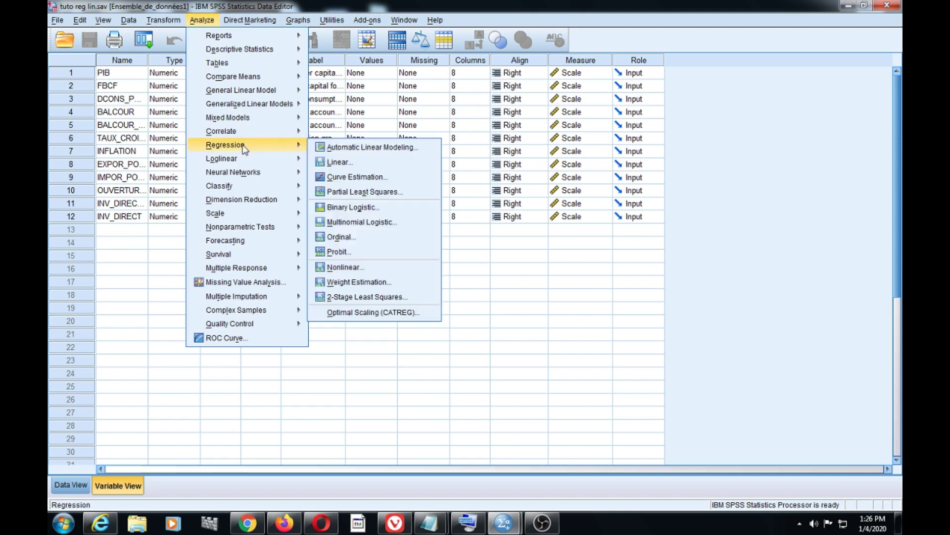
left_click(345, 166)
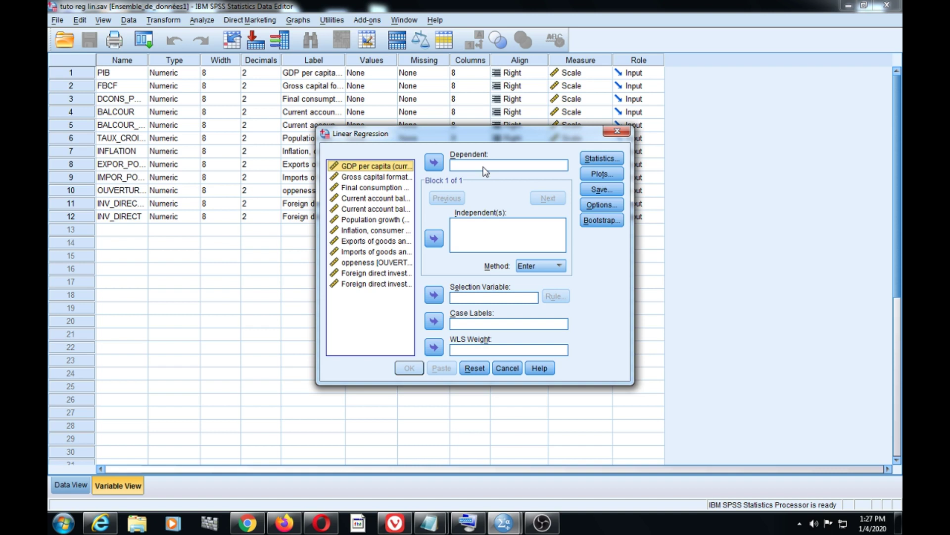
left_click(381, 168)
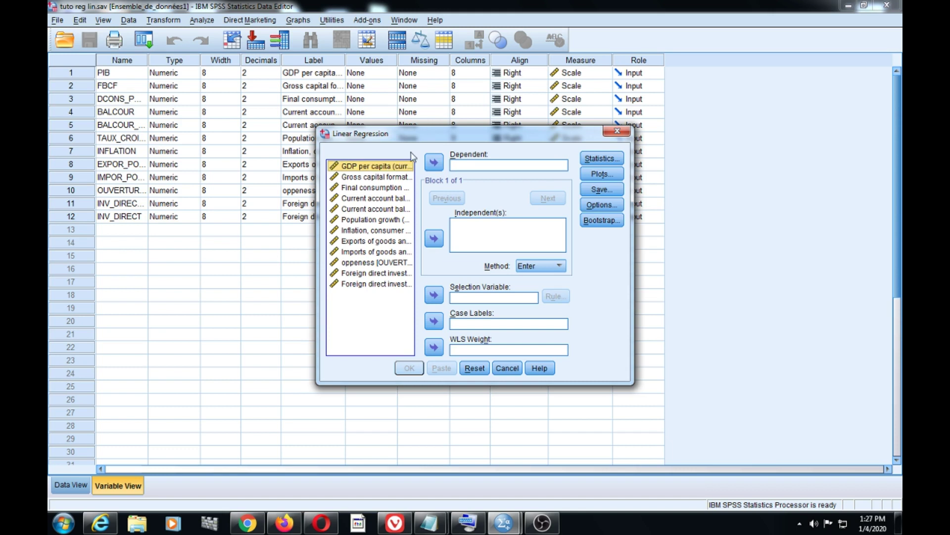
left_click(436, 165)
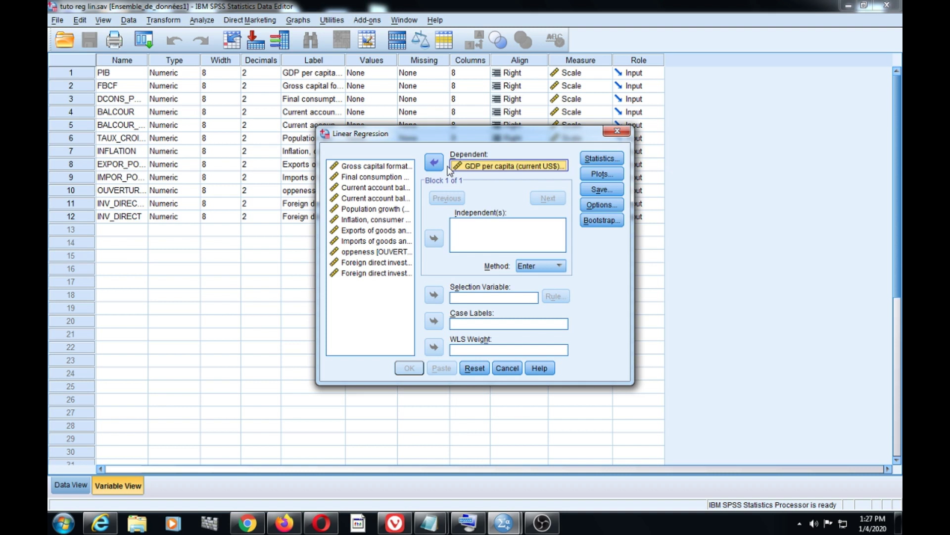
Add gross capital formation, final consumption expenditure and current account balance as % of GDP (BALCOUR_POUR_PIB) as independent variables.
left_click(360, 168)
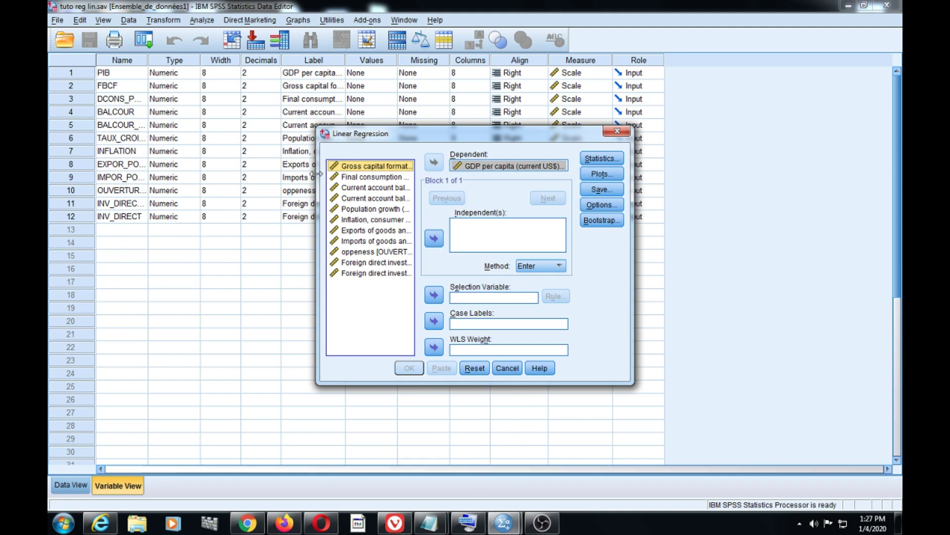
left_click(434, 239)
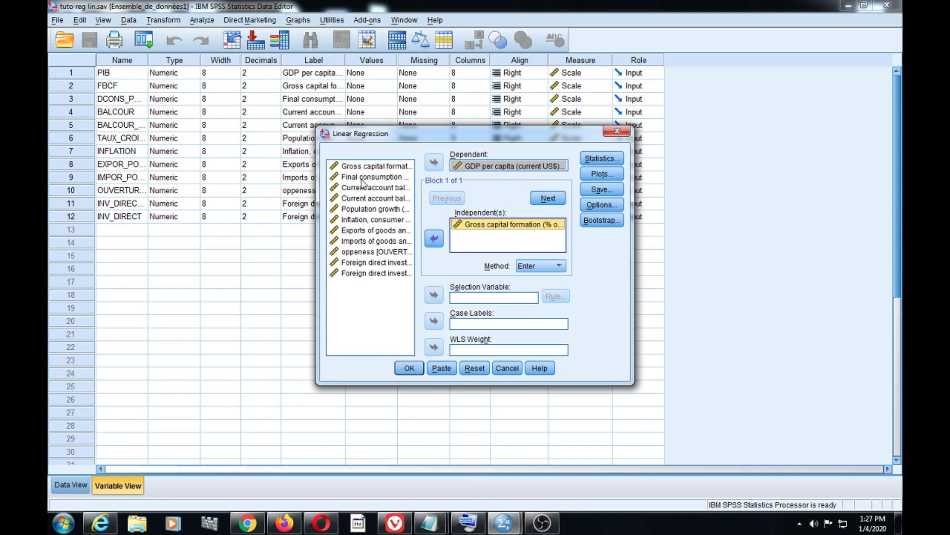
left_click(366, 177)
left_click(434, 239)
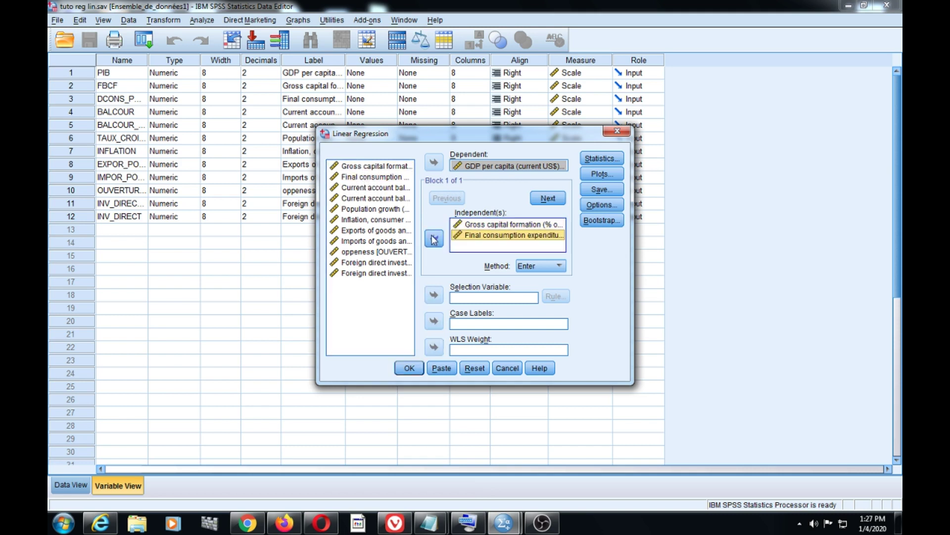
left_click(370, 188)
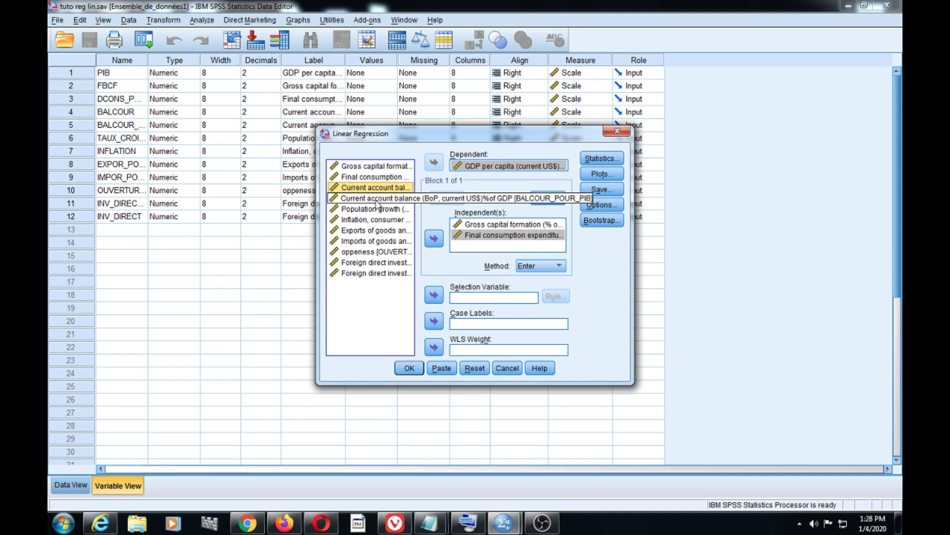
left_click(378, 199)
left_click(434, 240)
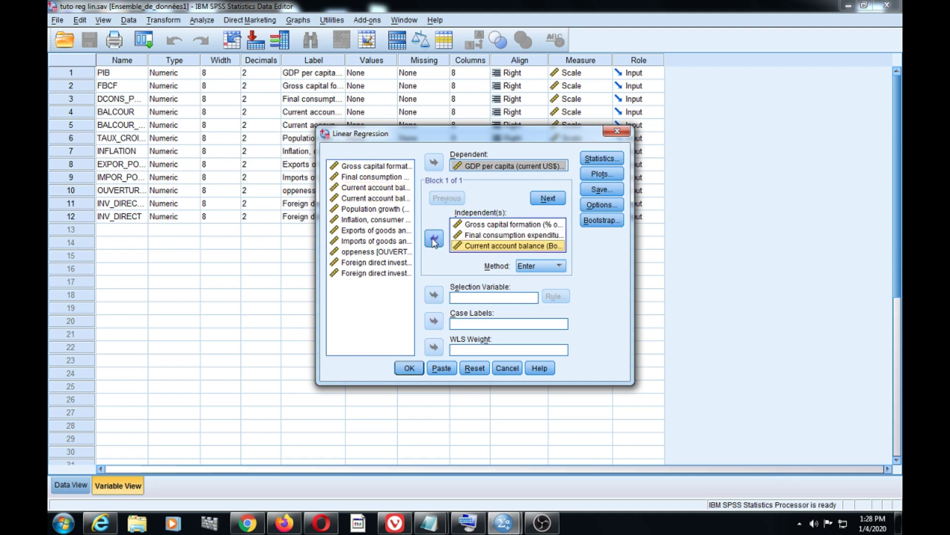
Add population growth, inflation, oppeness and foreign direct investment net outflows (% of GDP) to the independent variables.
left_click(375, 210)
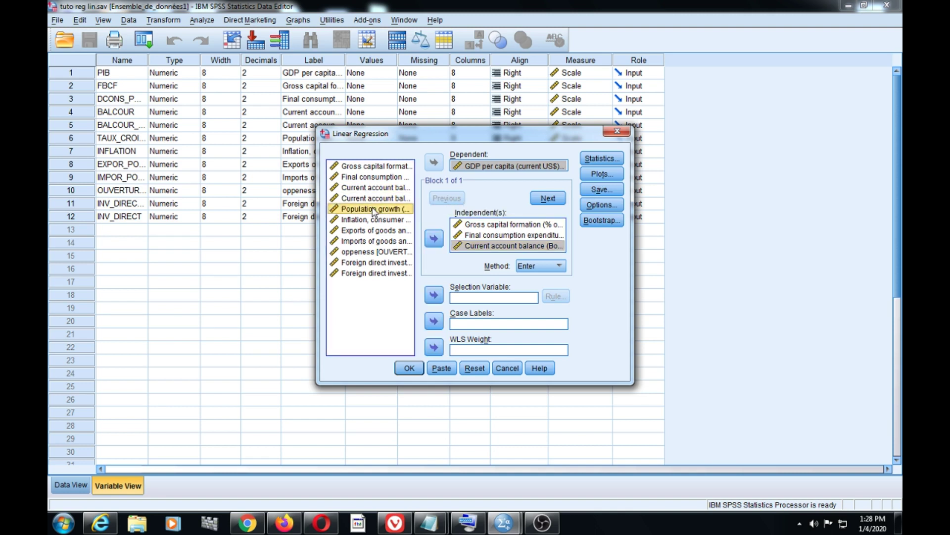
left_click(434, 243)
left_click(433, 242)
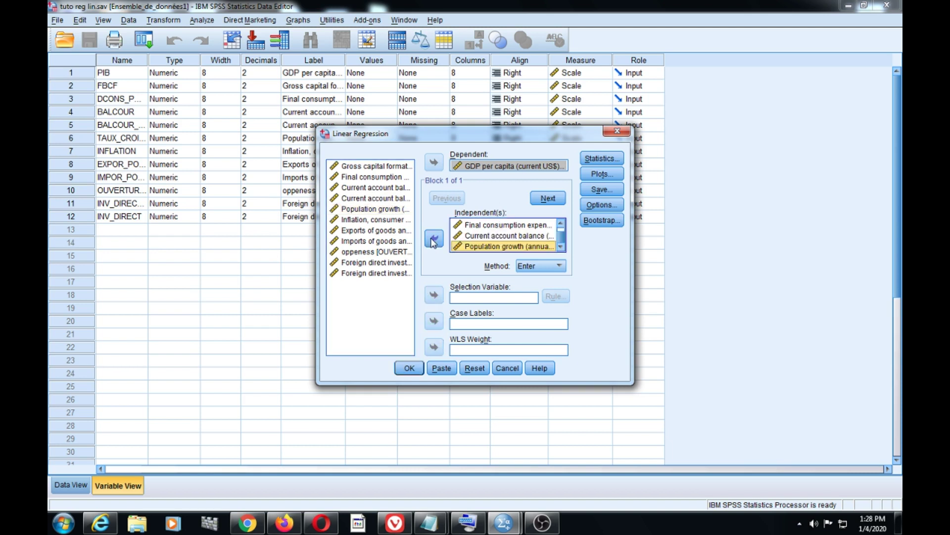
left_click(360, 220)
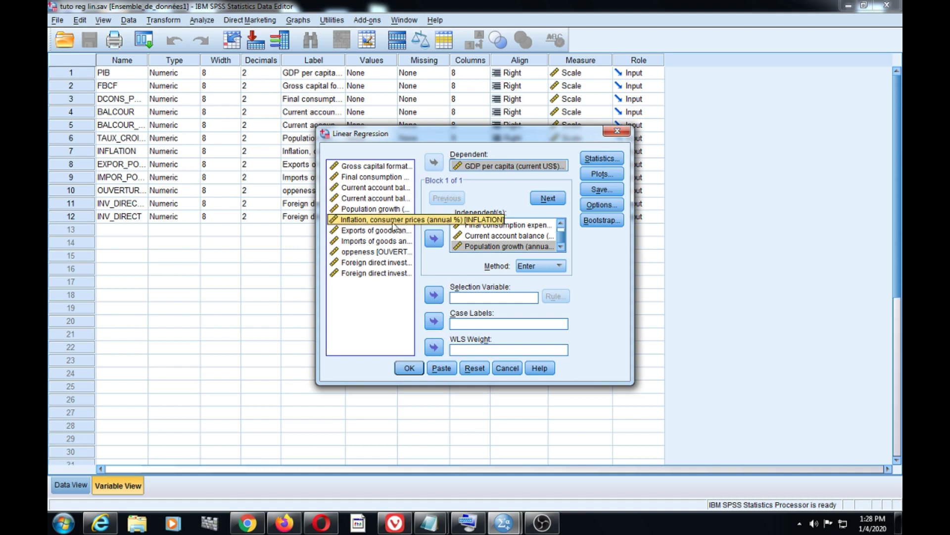
left_click(434, 242)
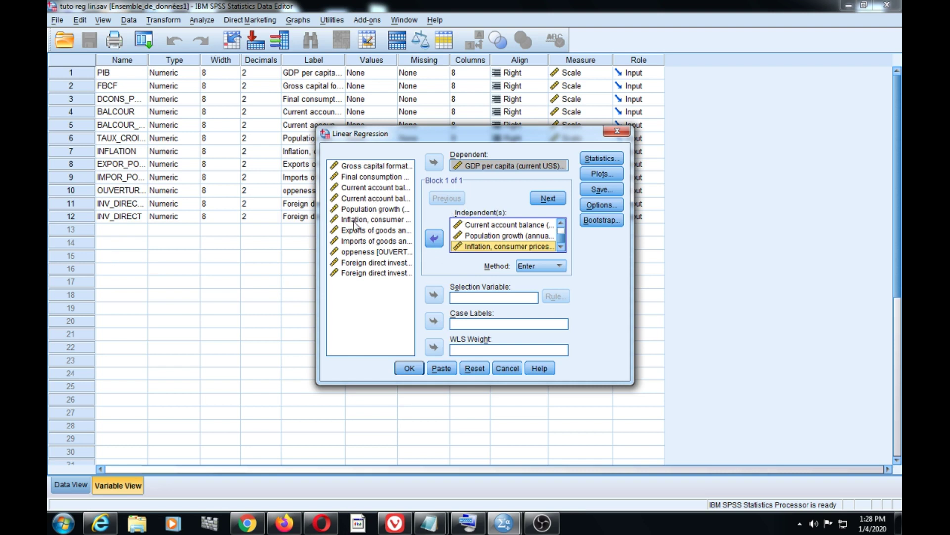
left_click(360, 252)
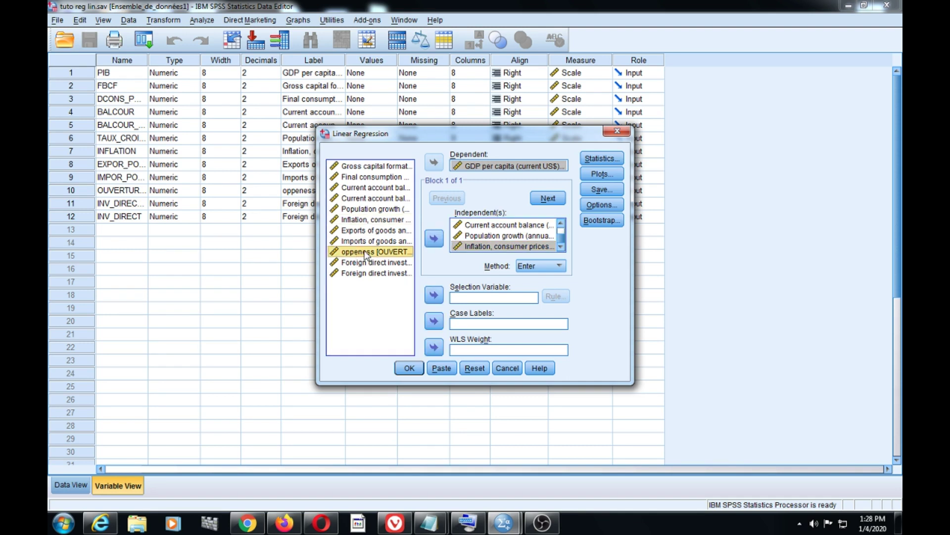
left_click(433, 240)
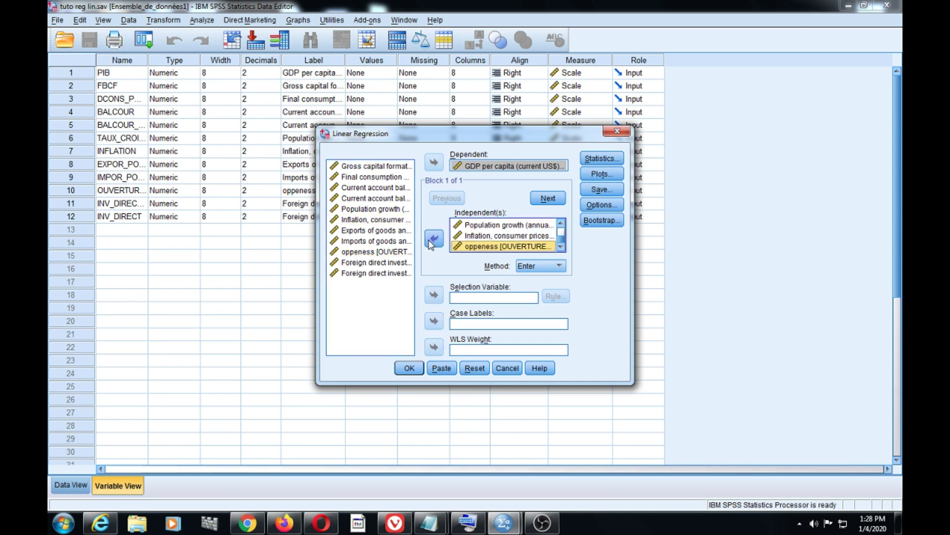
left_click(368, 263)
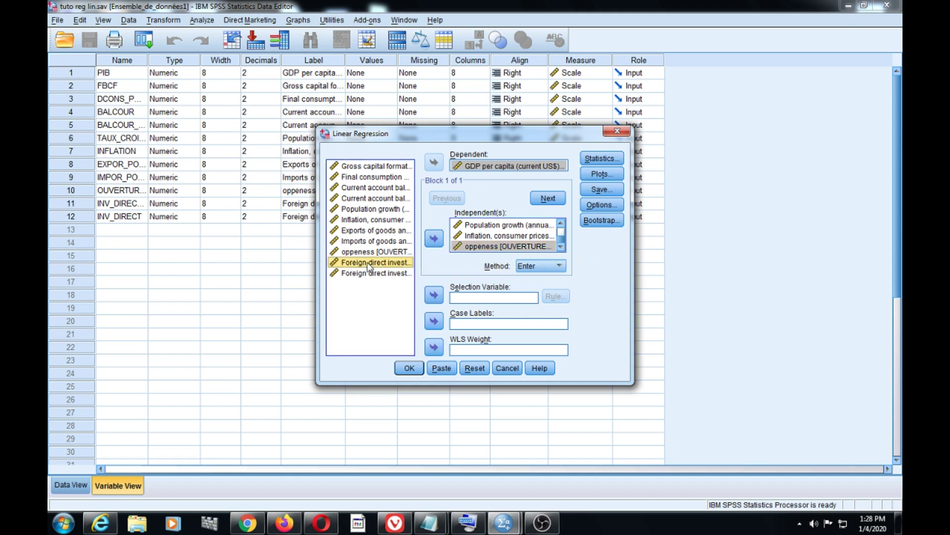
left_click(434, 239)
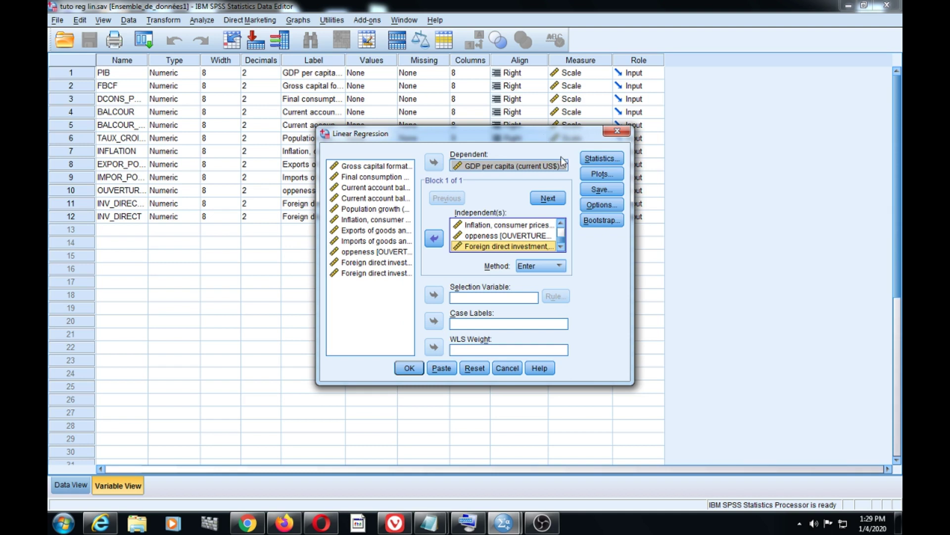
Include confidence intervals, covariance matrix, Durbin-Watson, R squared change and descriptives in the regression statistics.
left_click(600, 160)
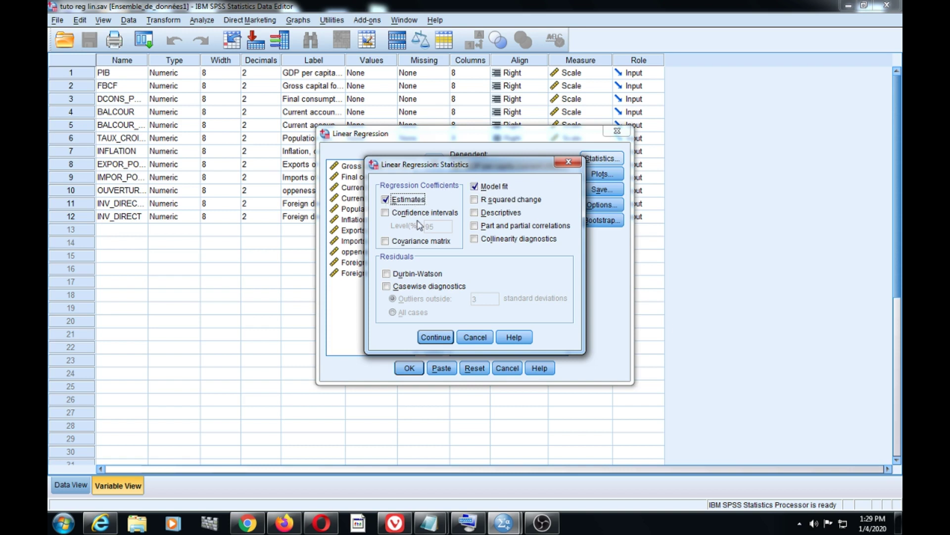
left_click(386, 213)
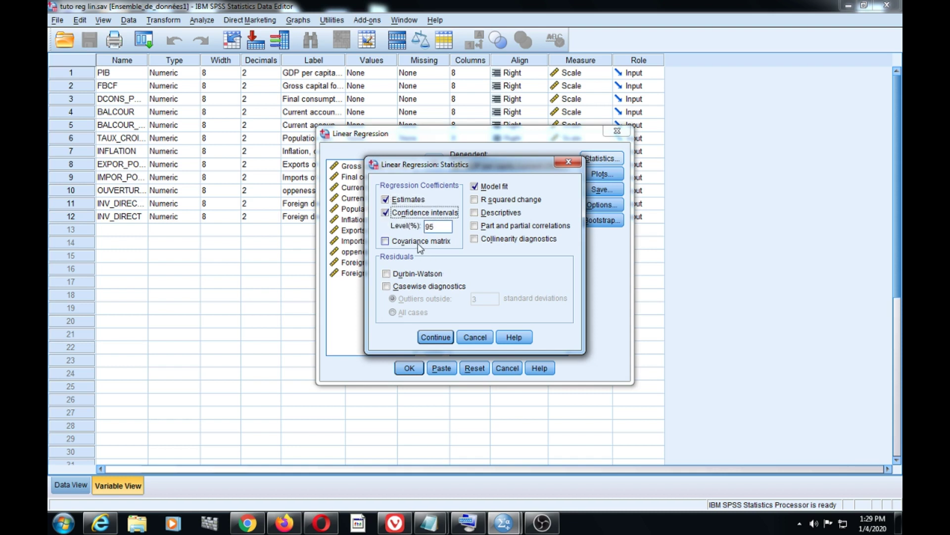
left_click(385, 242)
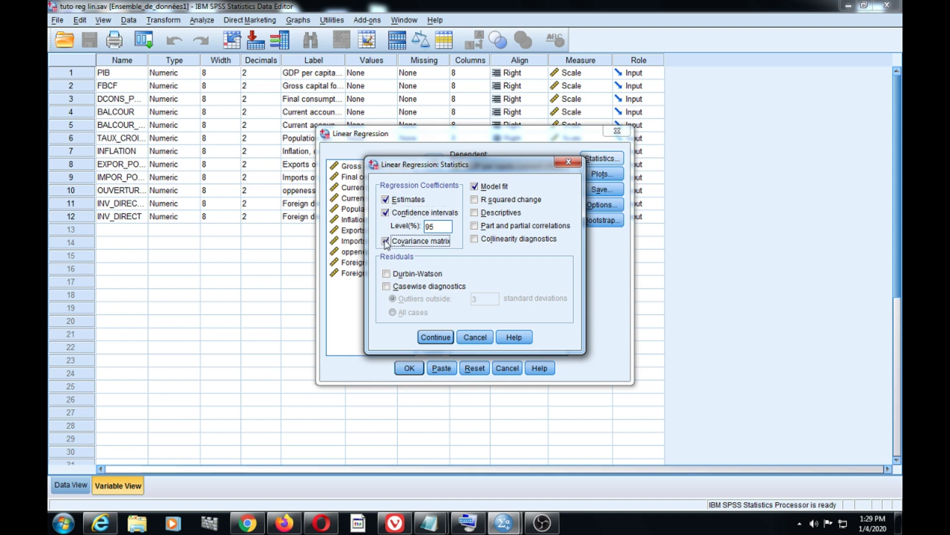
left_click(388, 275)
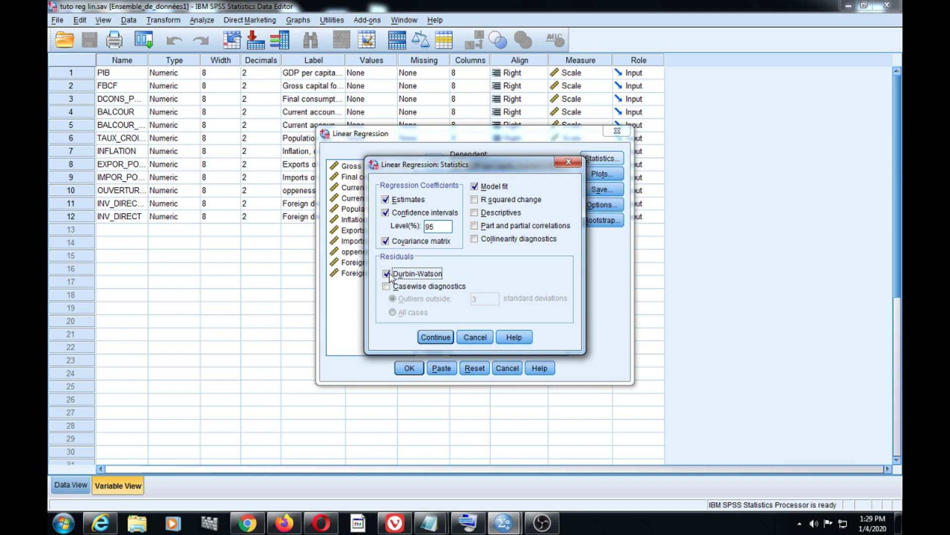
left_click(476, 201)
left_click(475, 214)
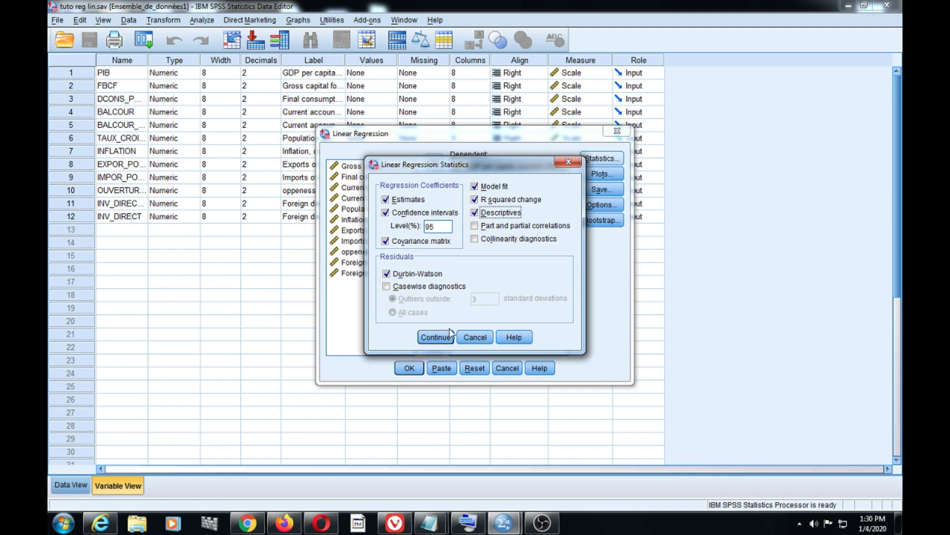
left_click(433, 338)
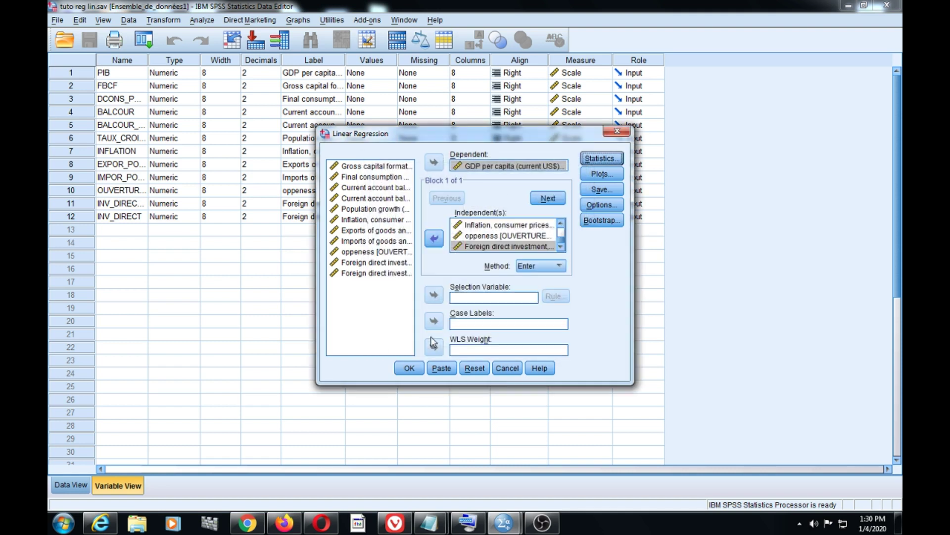
Request a histogram and a normal probability plot of the standardized residuals.
left_click(598, 174)
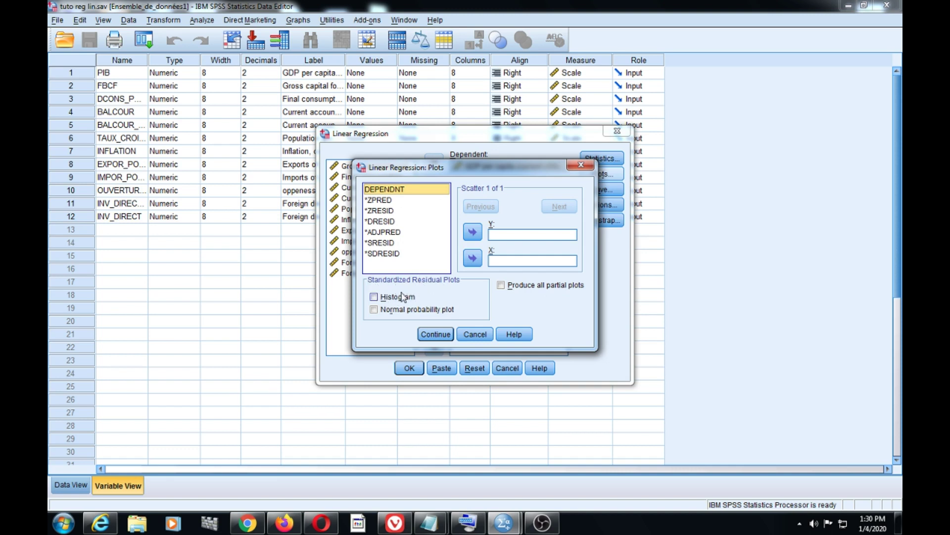
left_click(383, 298)
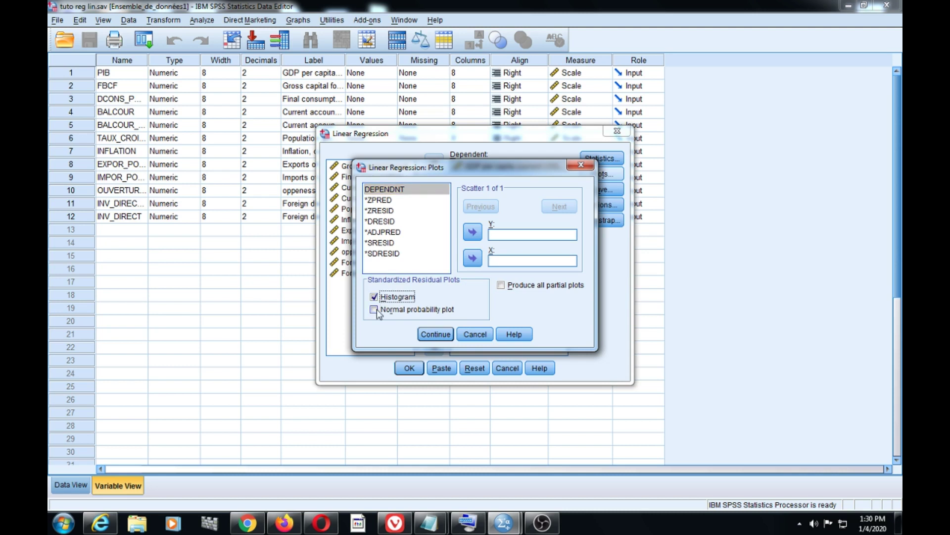
left_click(377, 312)
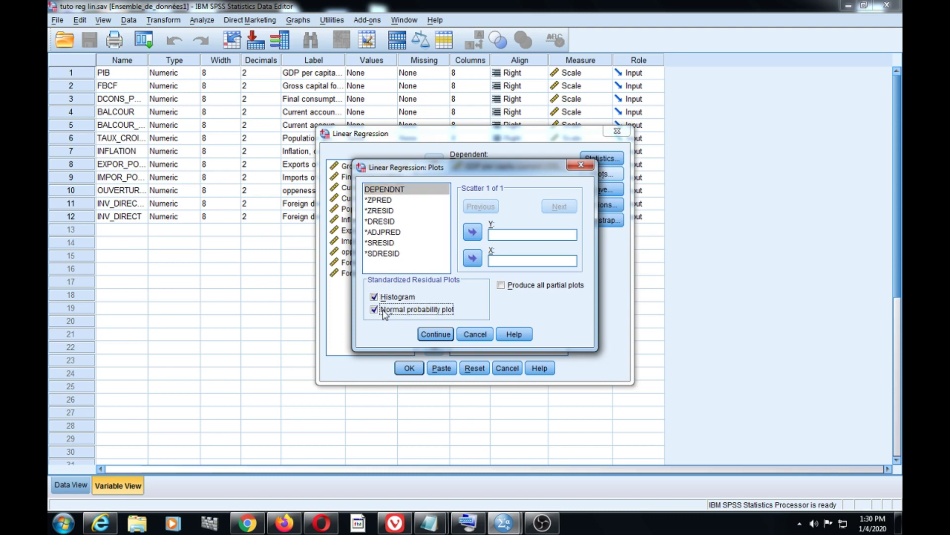
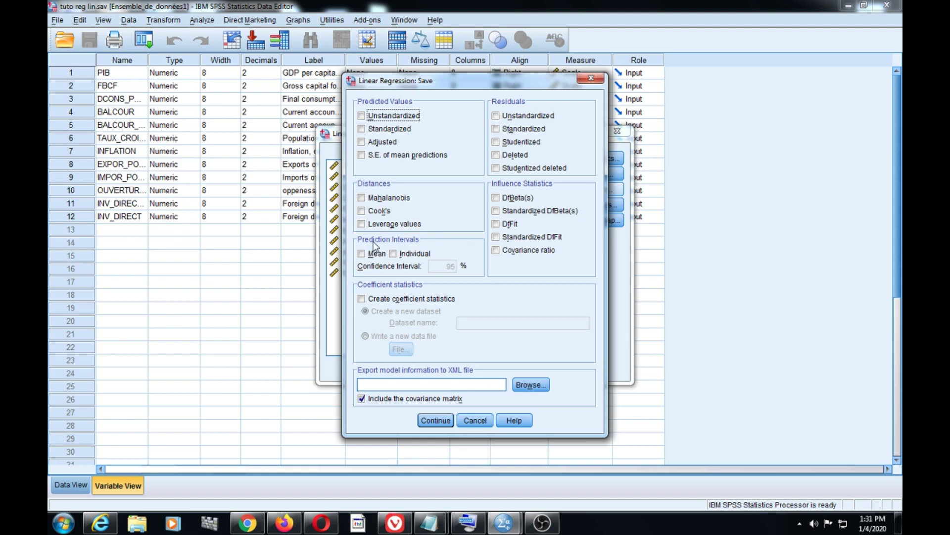
Save the mean and individual prediction intervals at a 95% confidence level with the regression.
left_click(364, 256)
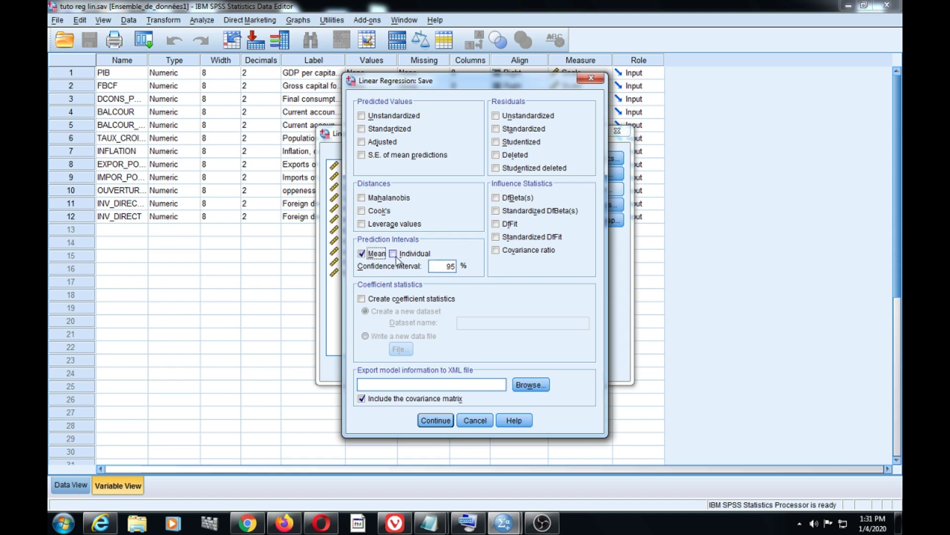
left_click(394, 254)
left_click(430, 424)
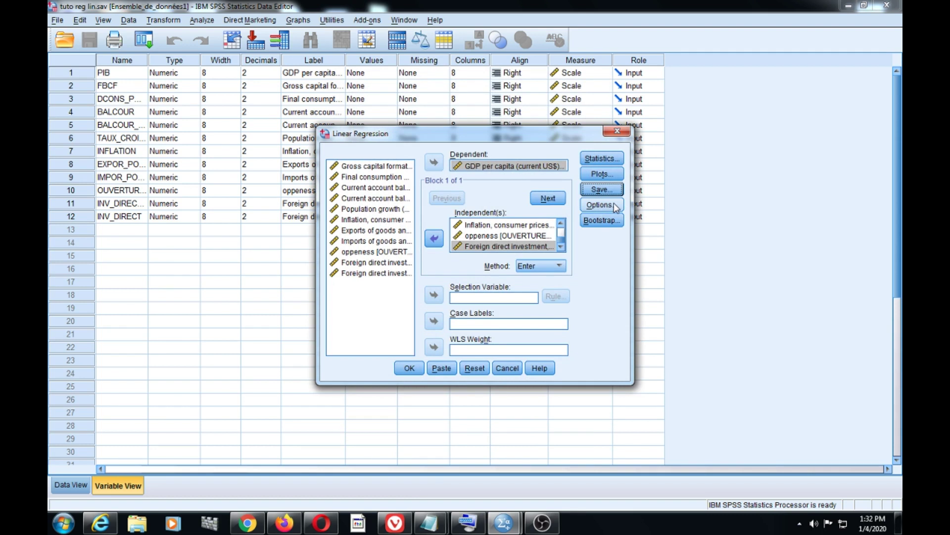
Accept the regression options with F-probability entry .05 and removal .10, and run the analysis.
left_click(598, 206)
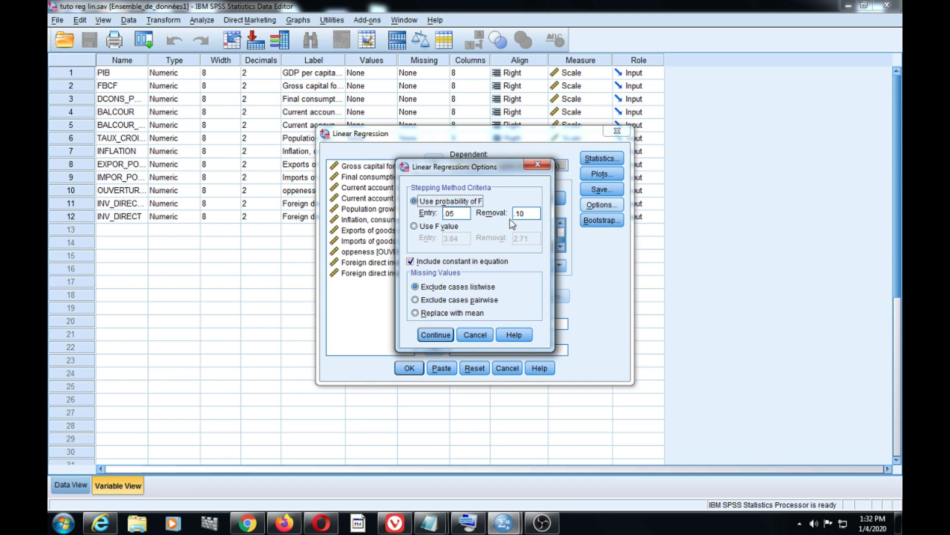
left_click(436, 335)
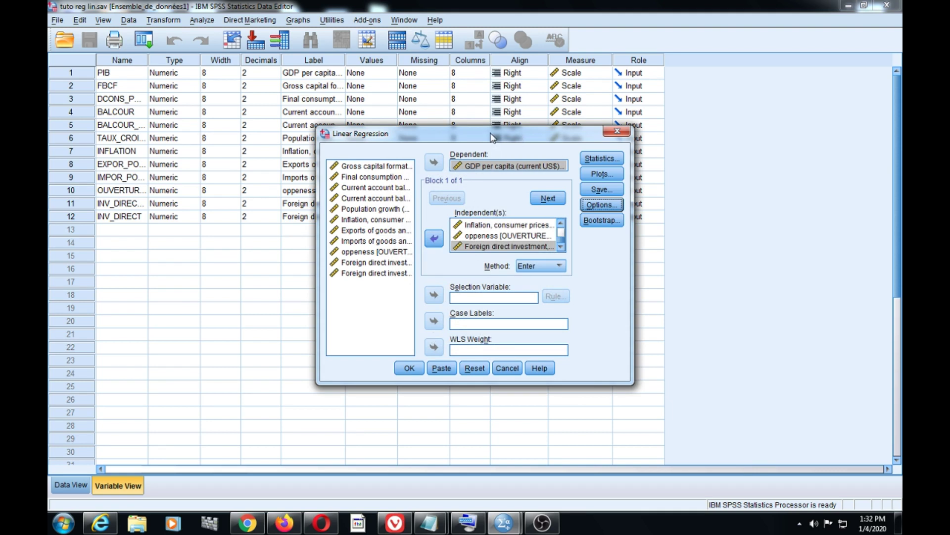
left_click(415, 371)
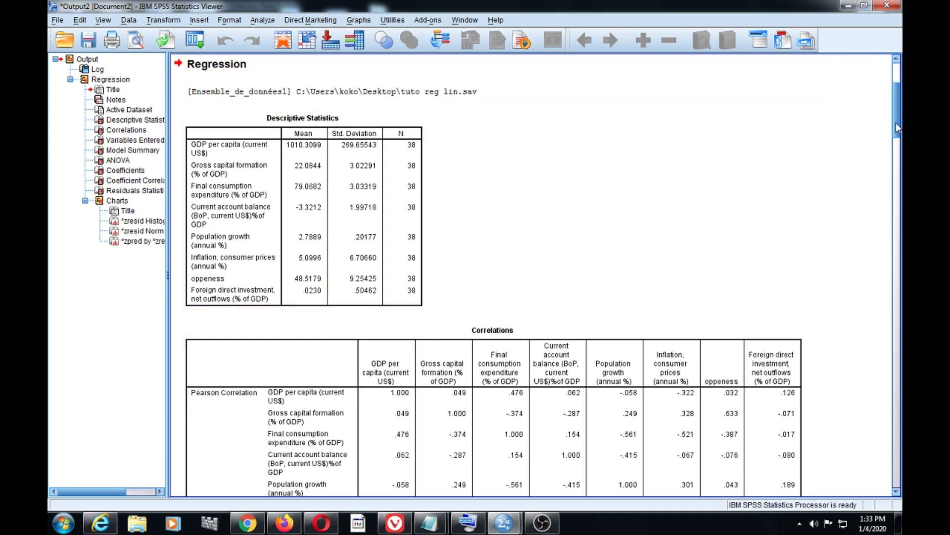
Examine the Pearson correlations between the variables in the regression output's Correlations table.
left_click_drag(898, 124, 901, 141)
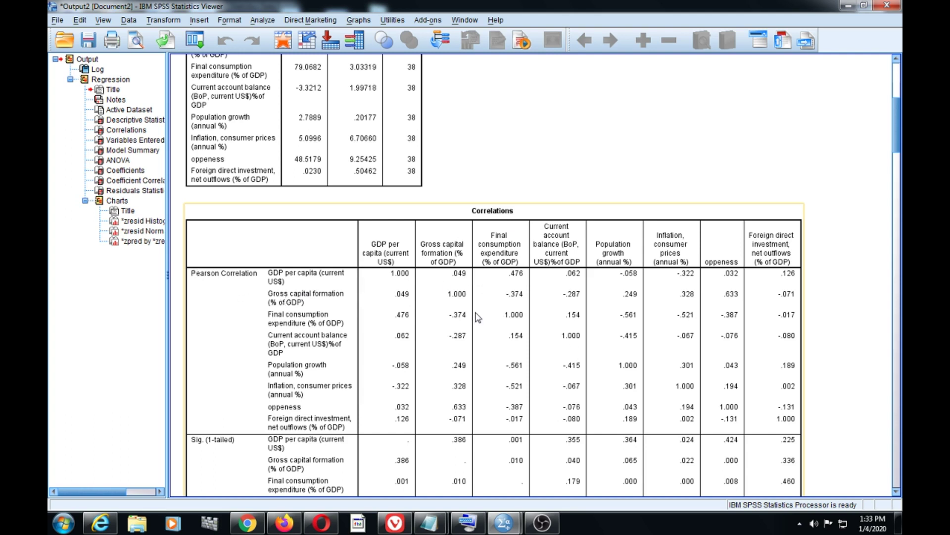
left_click(187, 321)
left_click(175, 263)
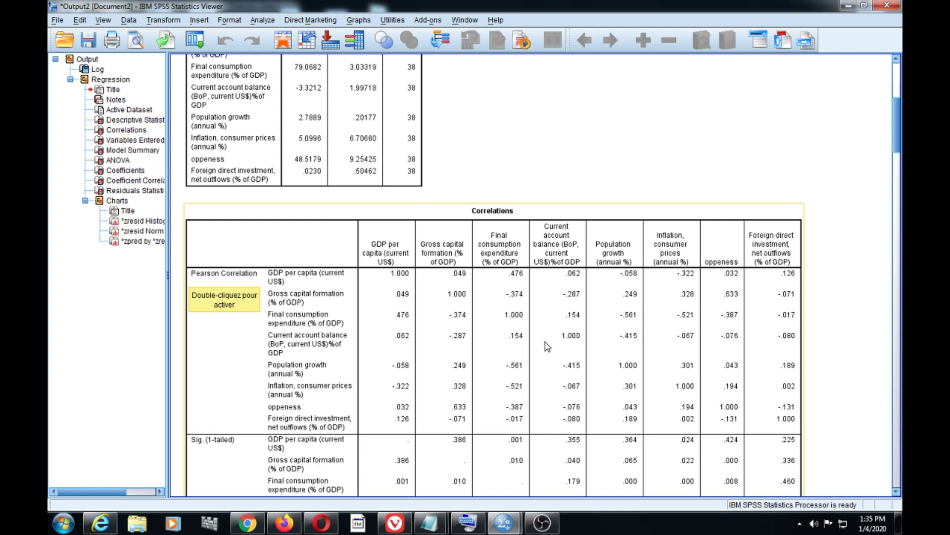
Review the Variables Entered/Removed table and the R and R Square values in the regression output's Model Summary.
left_click_drag(897, 131, 897, 221)
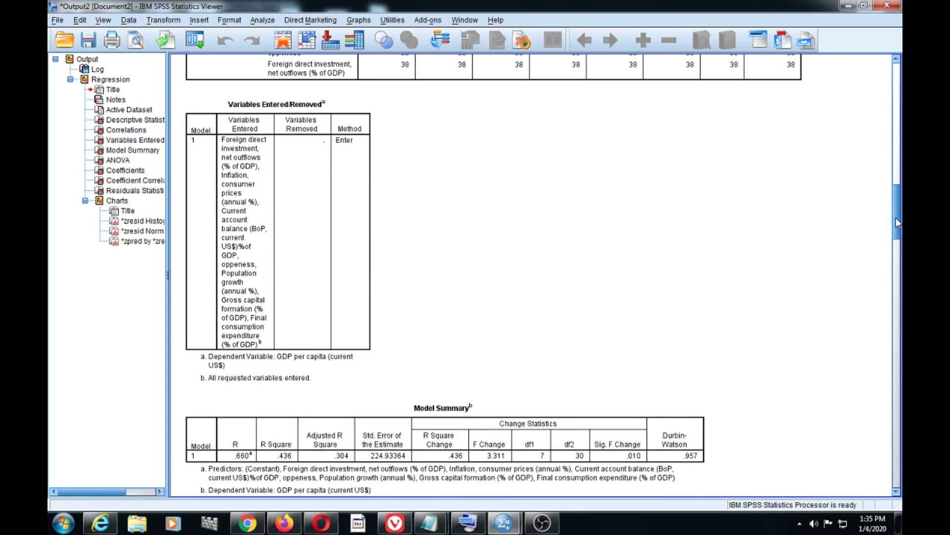
left_click(287, 143)
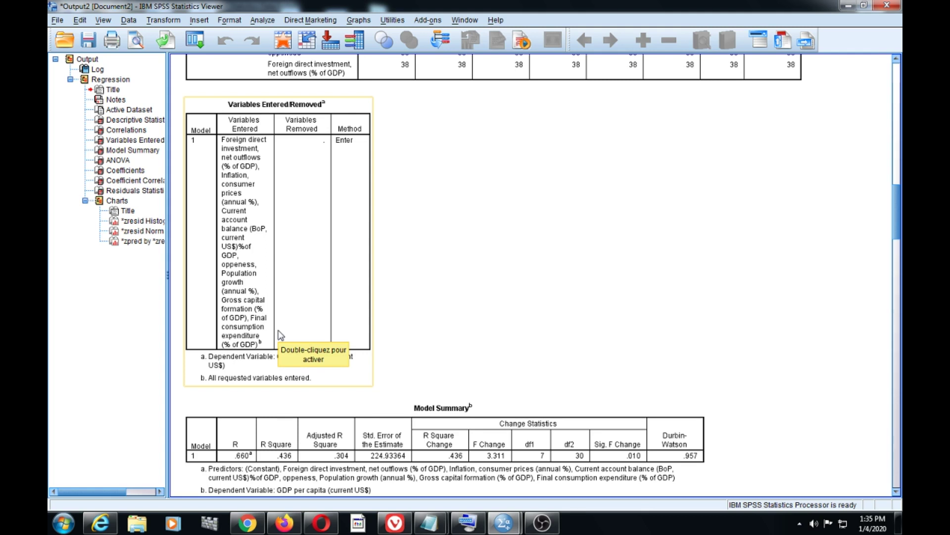
left_click(891, 183)
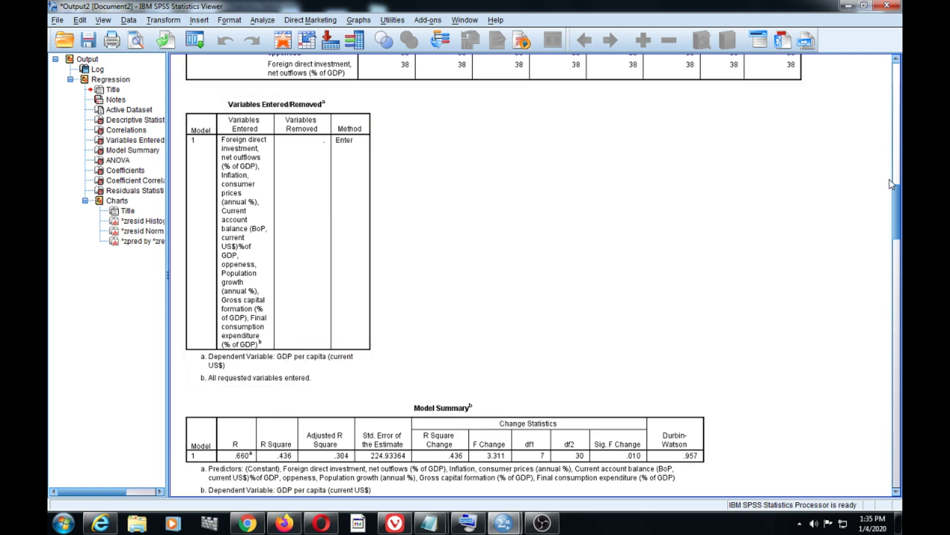
scroll(891, 184, "down", 5)
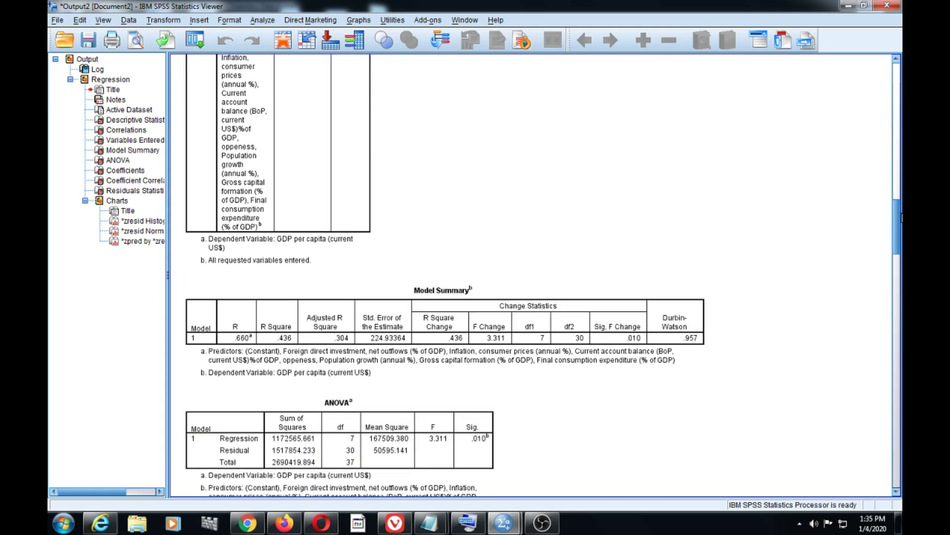
scroll(902, 218, "down", 1)
scroll(901, 218, "down", 3)
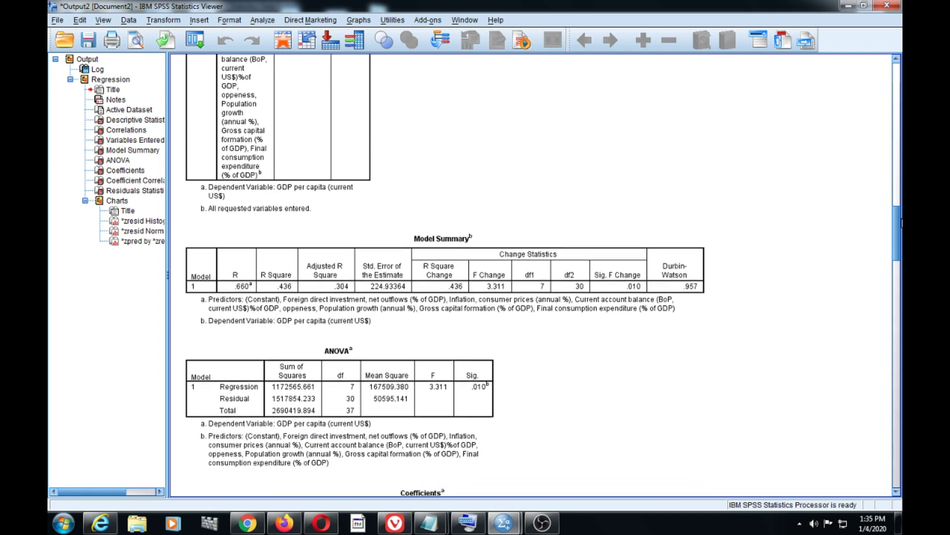
left_click(405, 195)
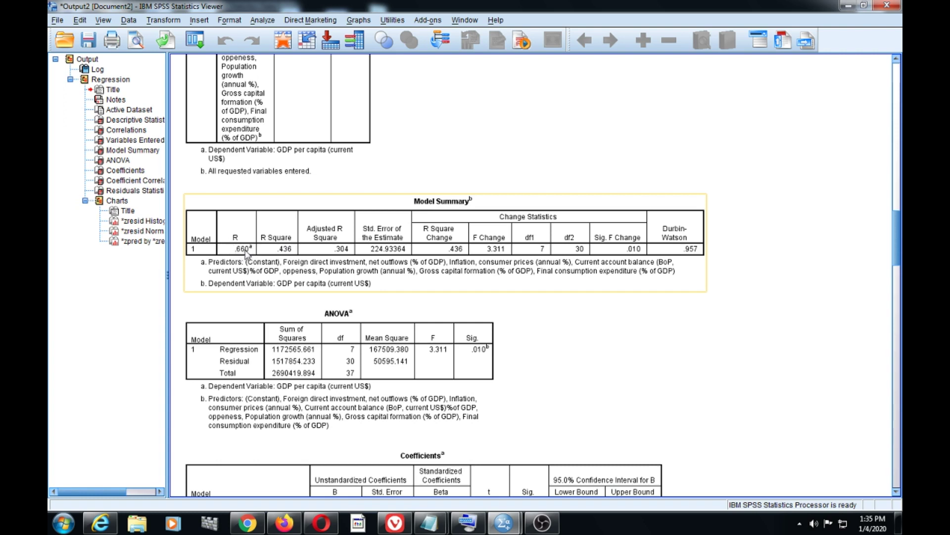
double_click(286, 254)
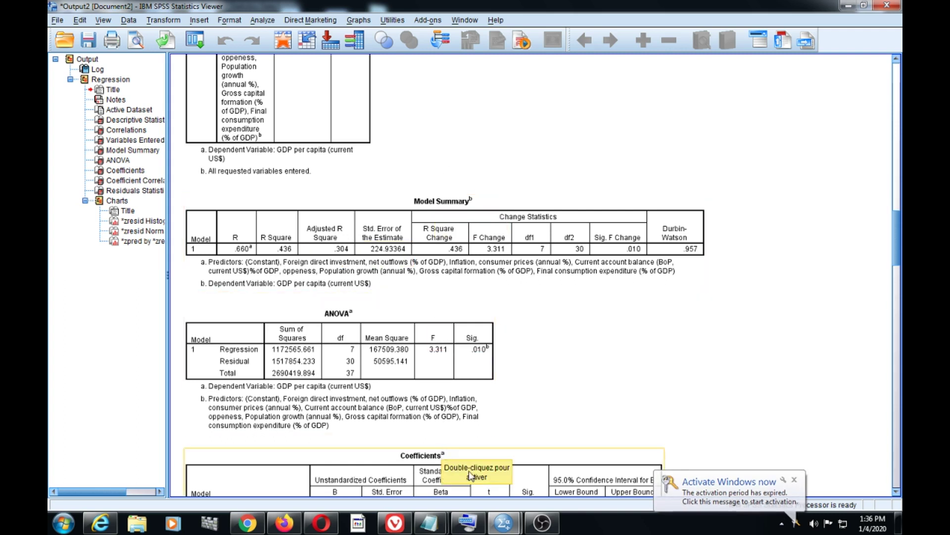
Examine the ANOVA table's F test and the coefficients, t values and significance of each predictor in the Coefficients table.
left_click_drag(897, 217, 900, 235)
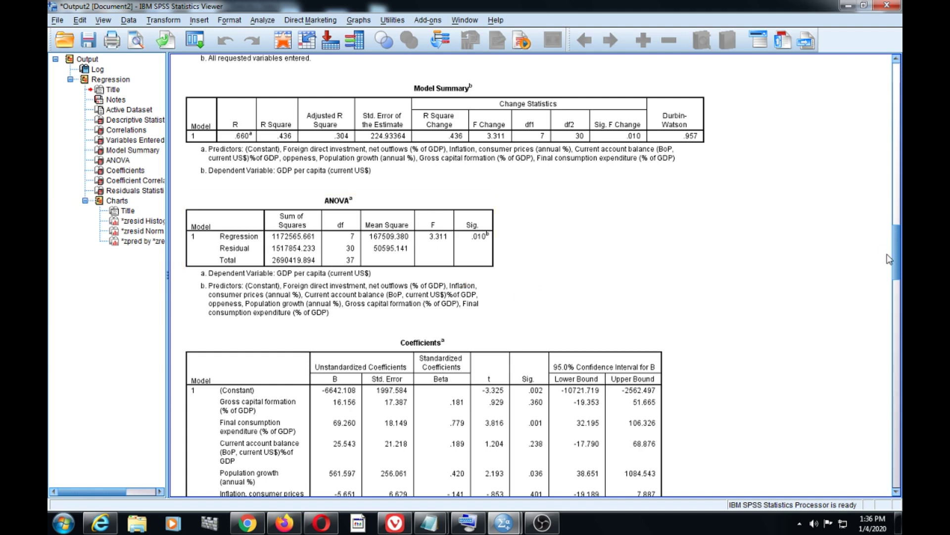
left_click_drag(900, 252, 900, 271)
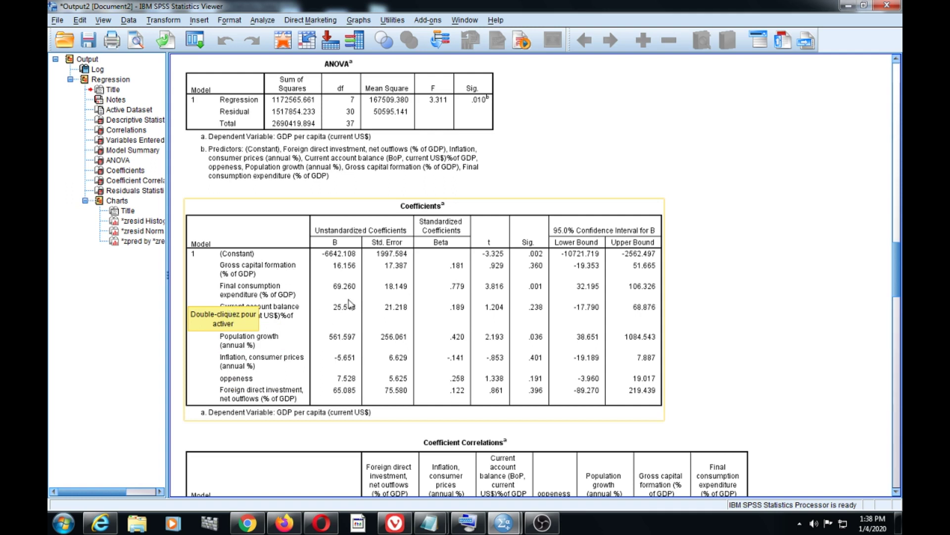
scroll(351, 282, "down", 3)
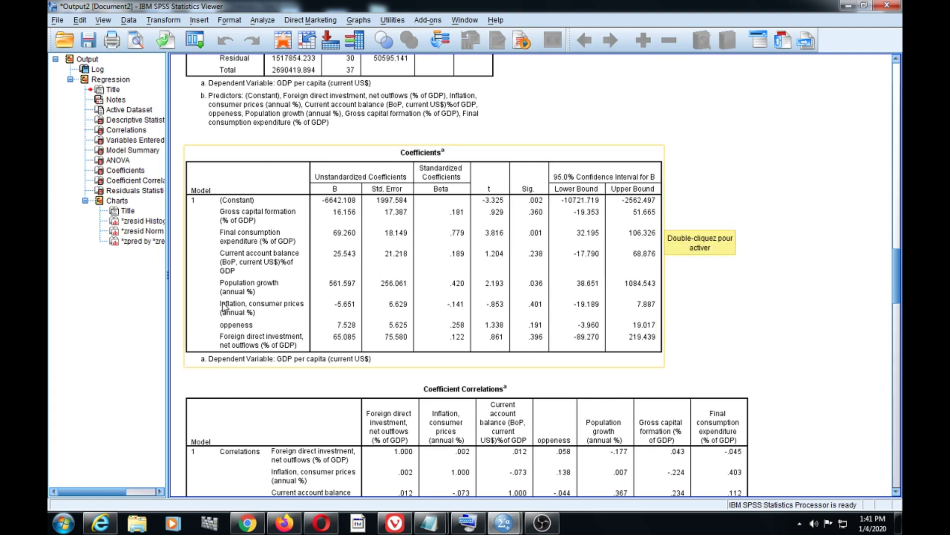
Review the Coefficient Correlations and Residuals Statistics tables, along with the histogram of the regression standardized residuals.
left_click_drag(896, 279, 895, 308)
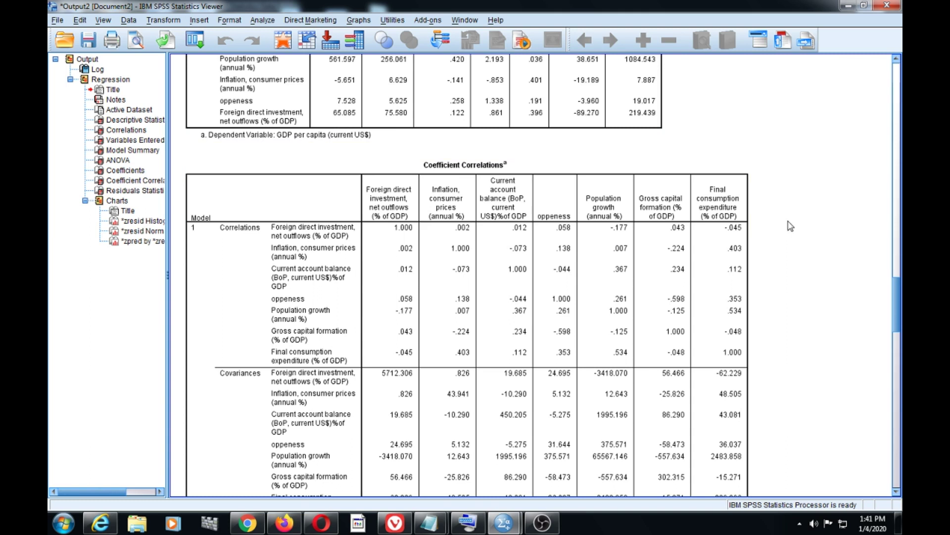
left_click_drag(899, 293, 901, 329)
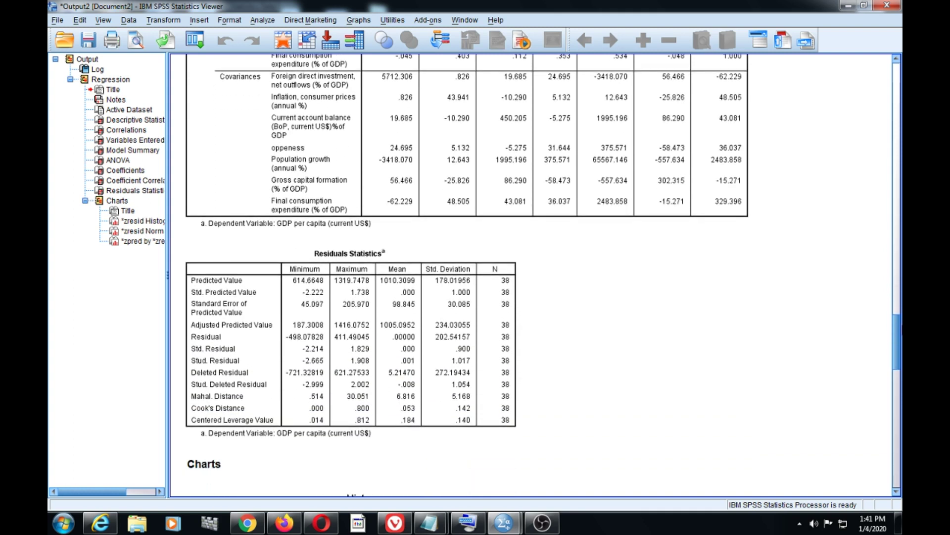
left_click(404, 286)
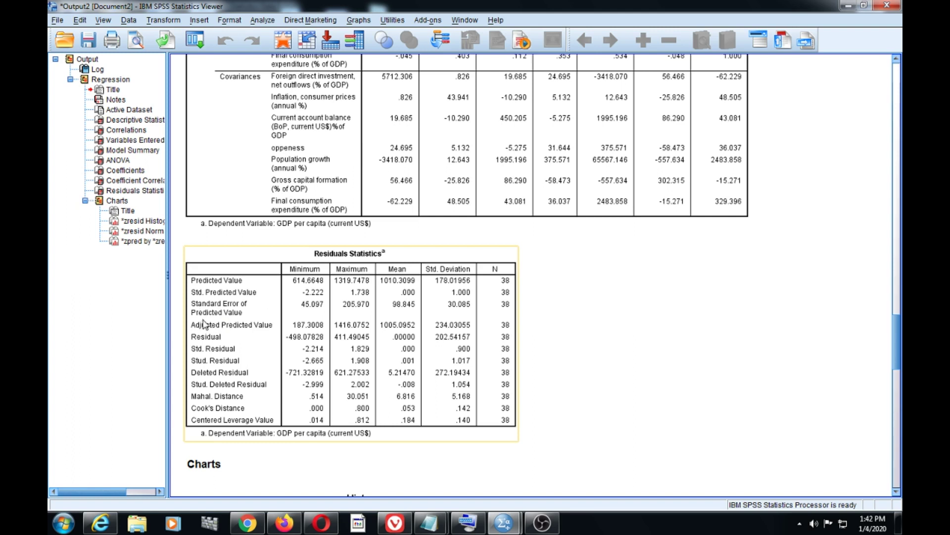
left_click_drag(897, 333, 901, 380)
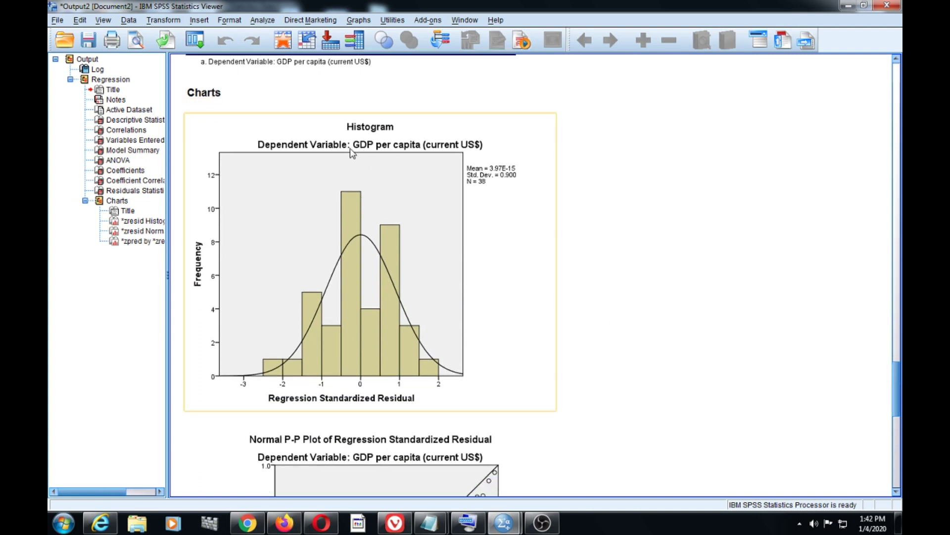